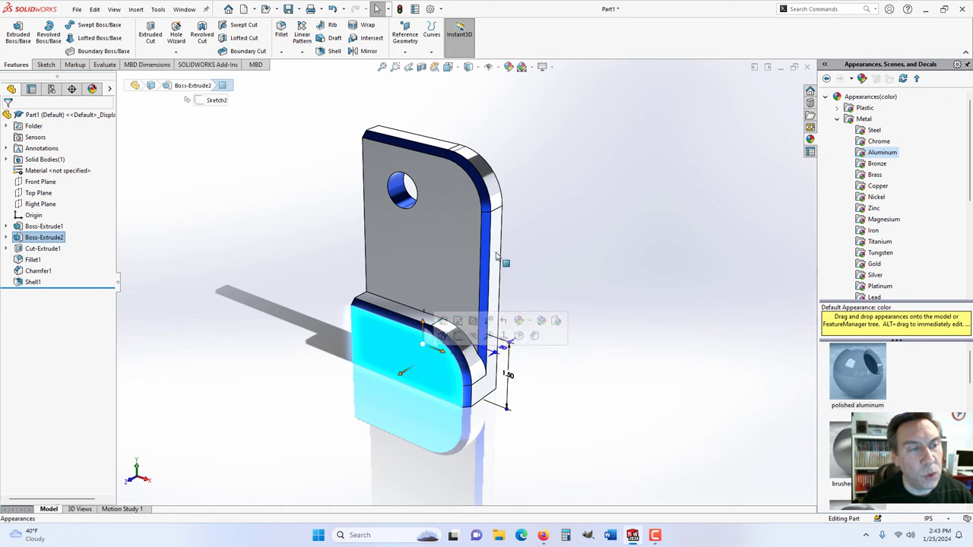
- Inspect the bracket's hole, rounded corners and chamfered edge by selecting their faces, and clear the selection
click(398, 199)
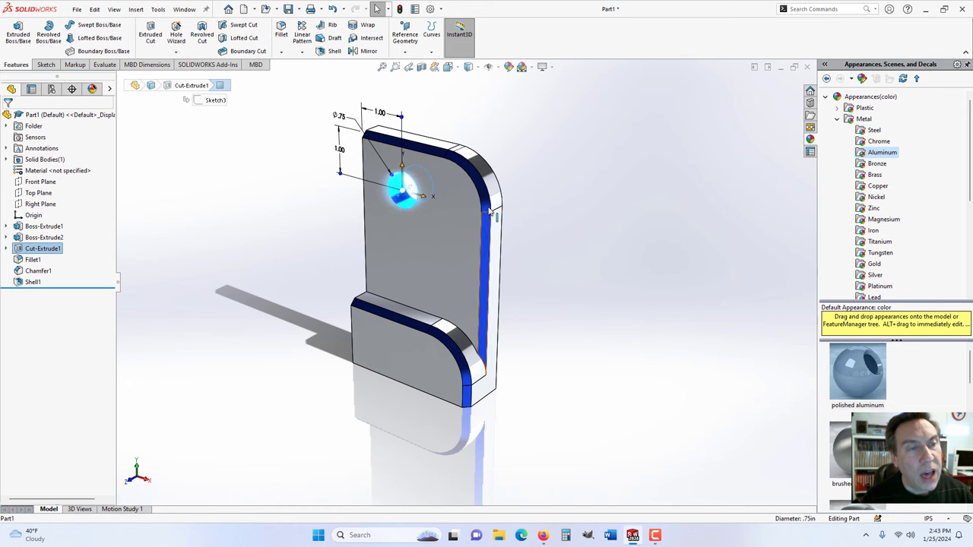
click(497, 176)
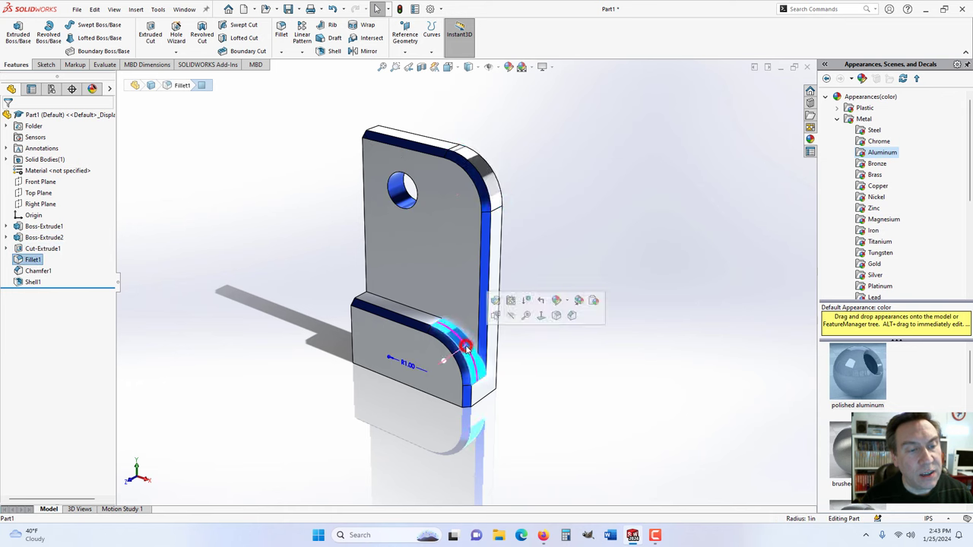
click(493, 185)
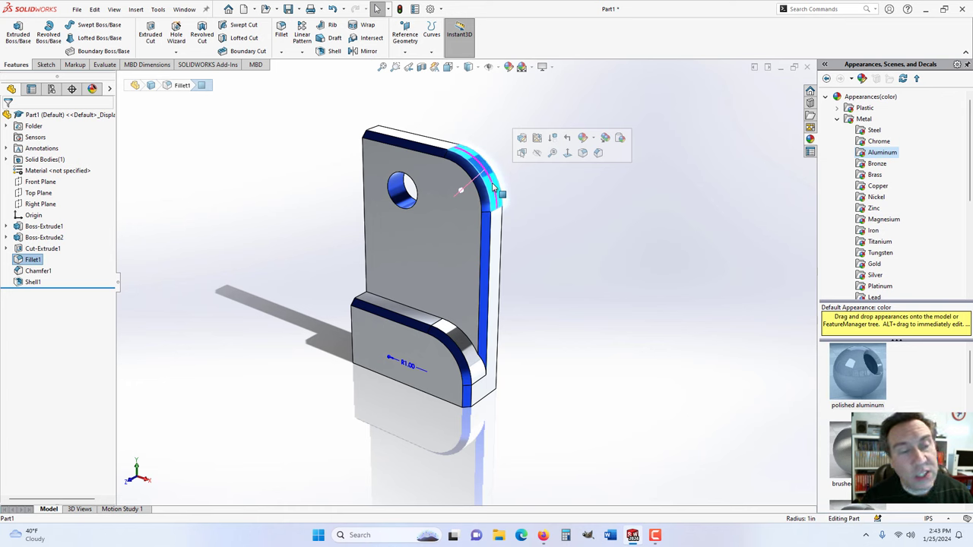
click(485, 226)
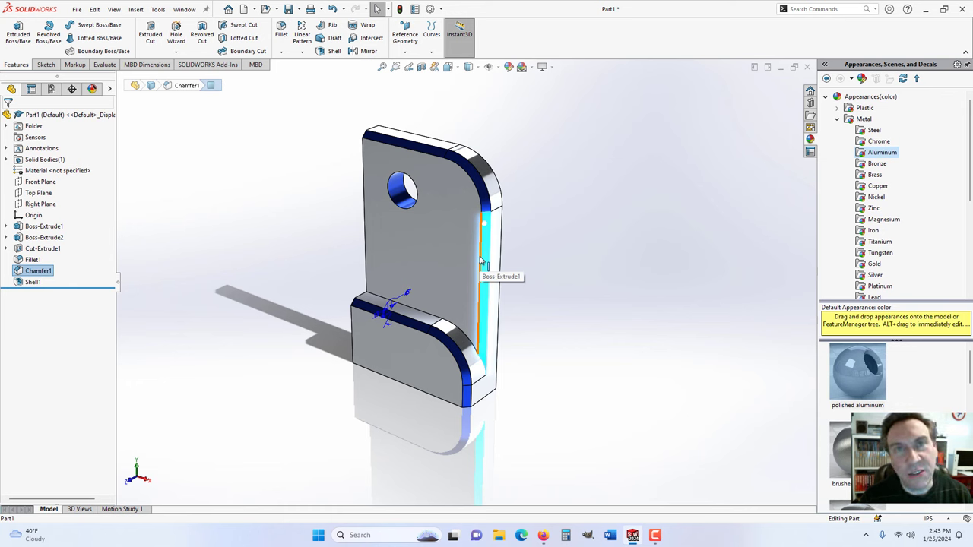
click(556, 281)
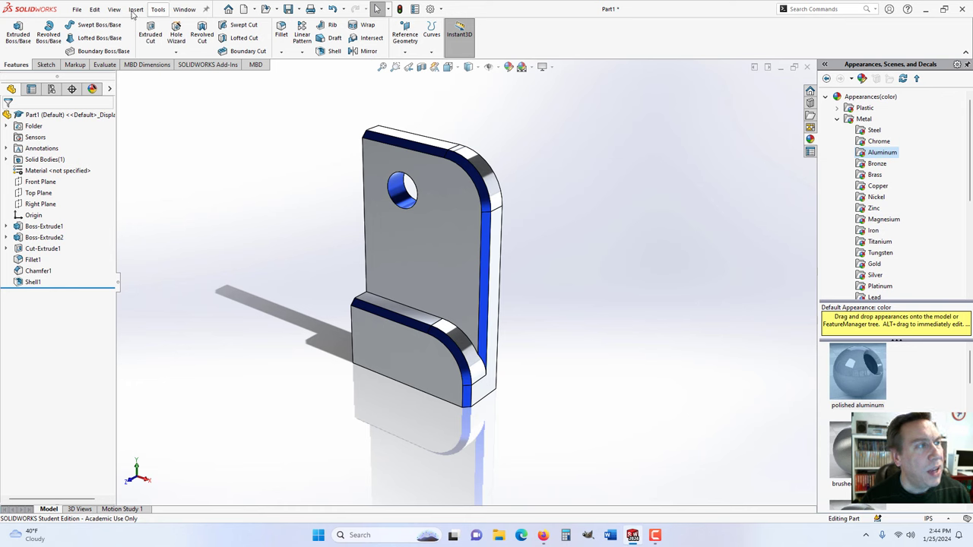
- Unpin the main menu bar, look at the File and Window menus, and pin the menu bar open again
click(199, 10)
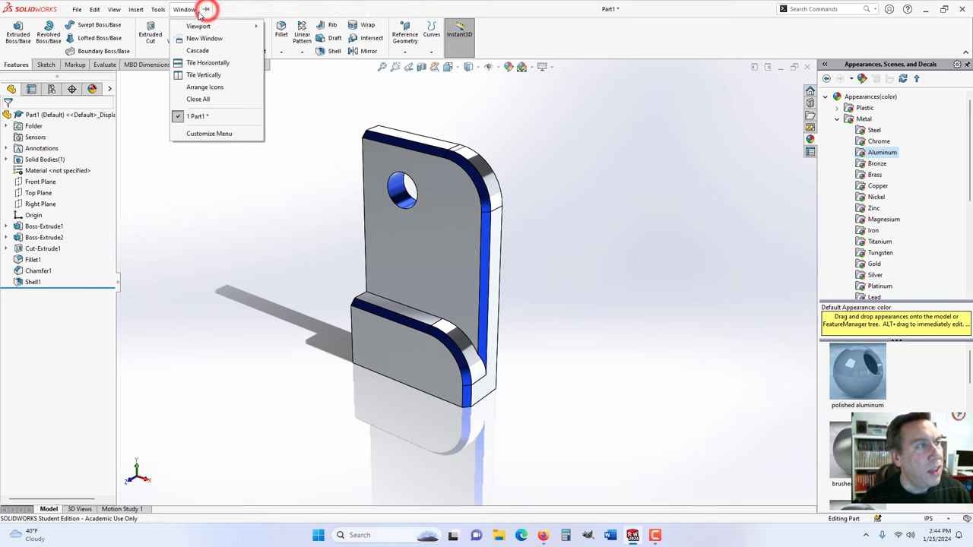
click(197, 11)
click(73, 11)
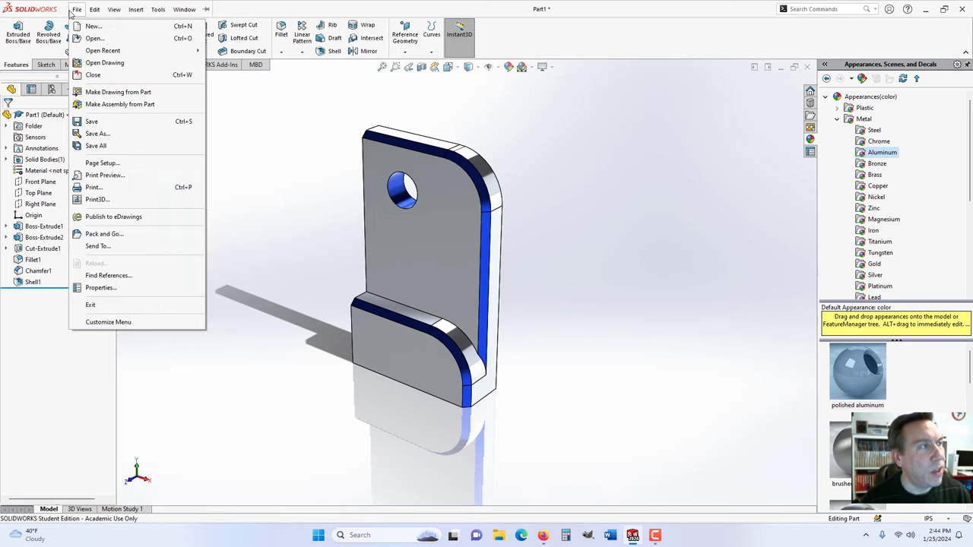
click(73, 11)
click(184, 9)
click(206, 9)
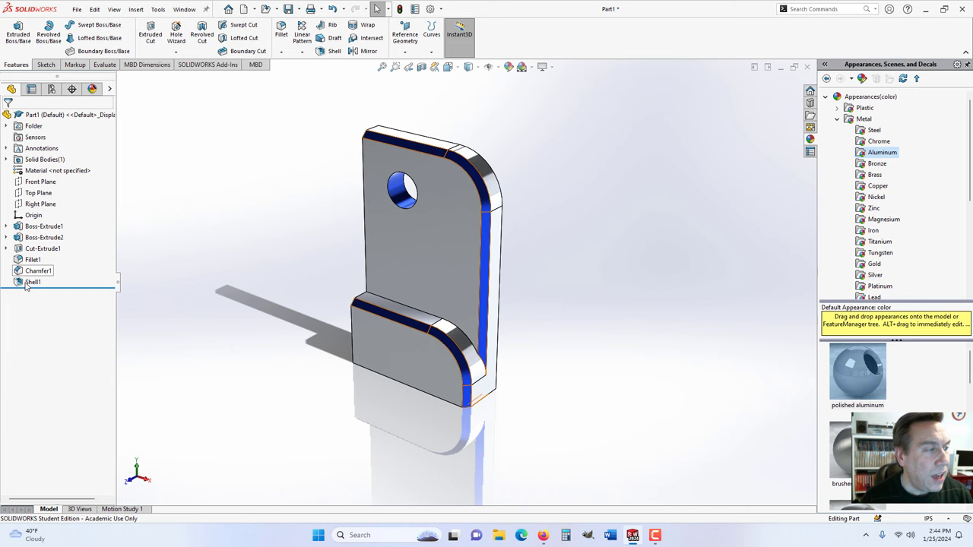
- Highlight each feature of the bracket in order, from Boss-Extrude1 through Shell1, to review the build history
click(27, 226)
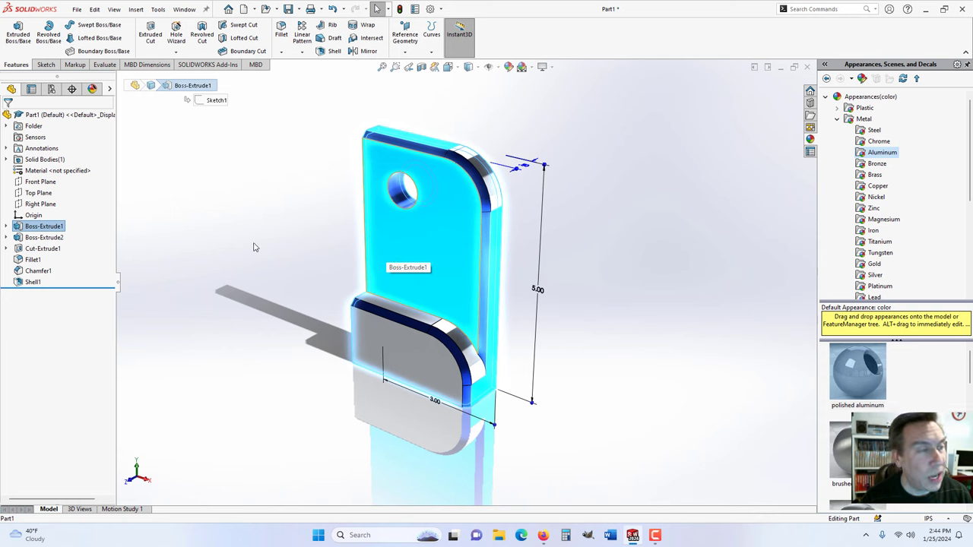
click(42, 237)
click(38, 249)
click(34, 259)
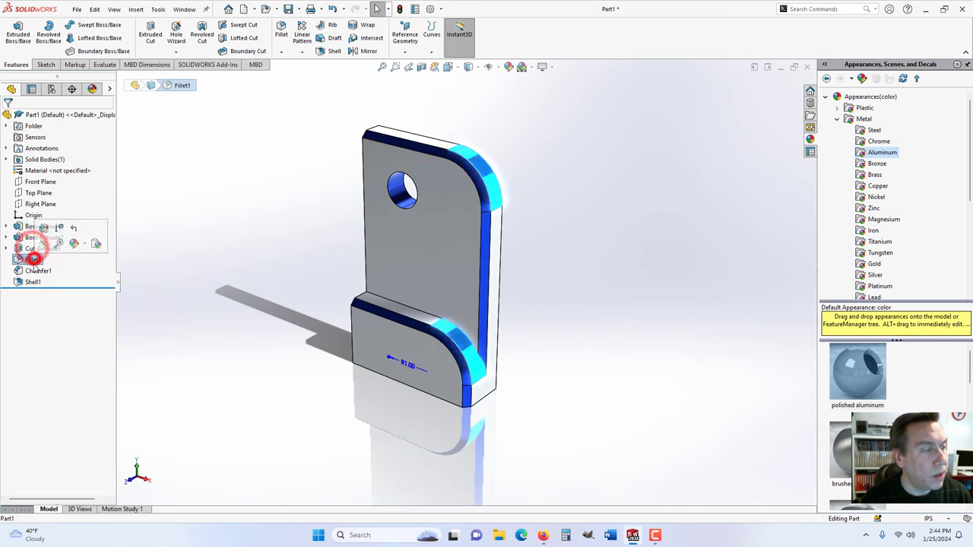
click(36, 270)
click(34, 279)
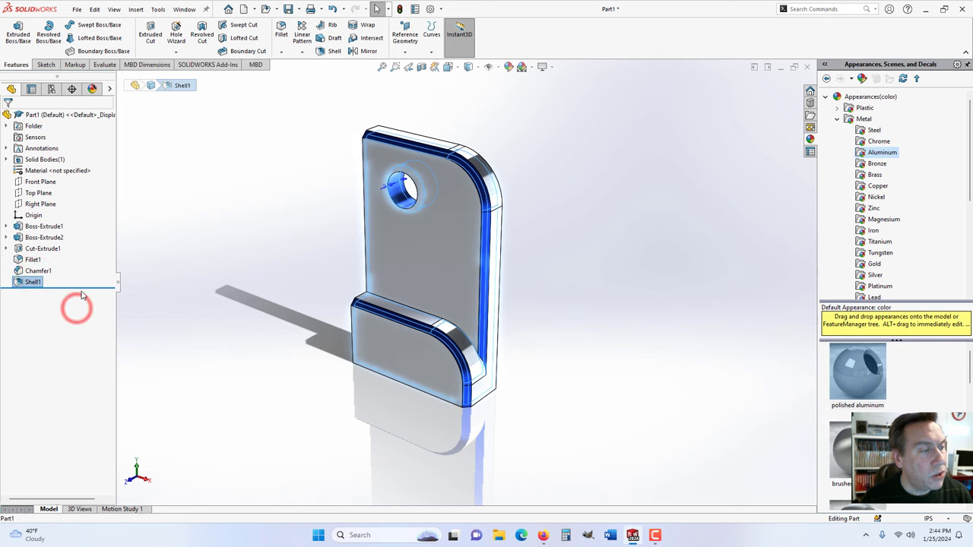
- Roll the model back to just after Boss-Extrude1 and roll it forward again past Shell1
drag(82, 287, 88, 233)
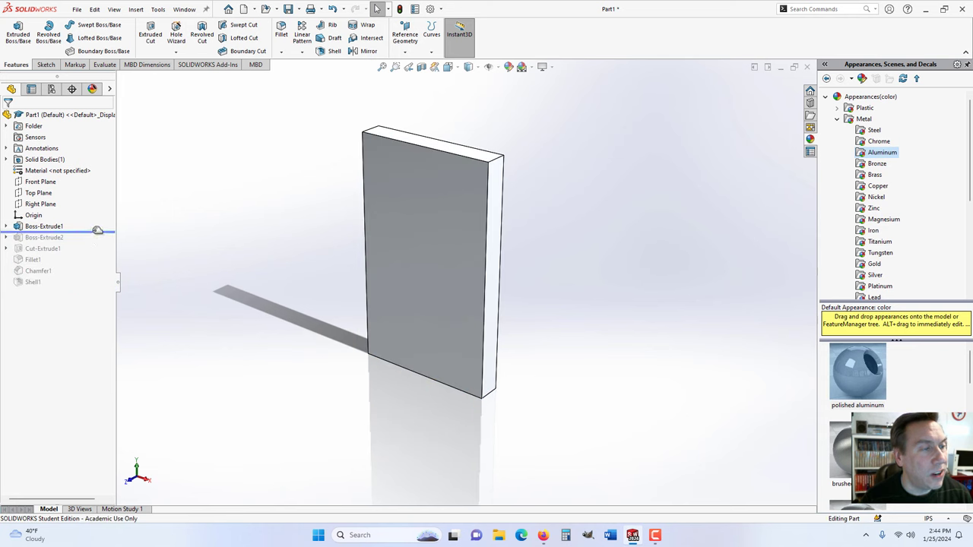
drag(92, 230, 91, 286)
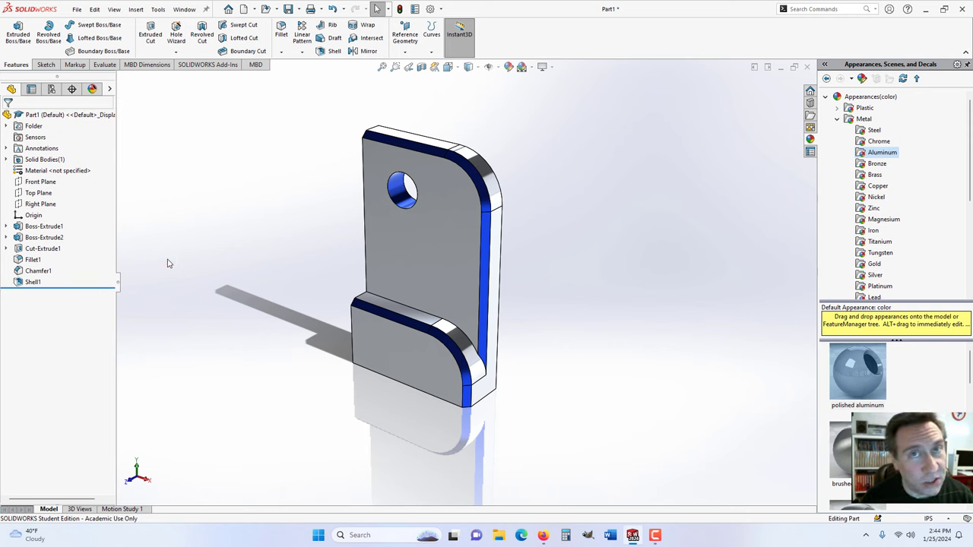
- Highlight the Front, Top and Right planes in turn to see their orientation on the bracket, and clear the selection
click(38, 182)
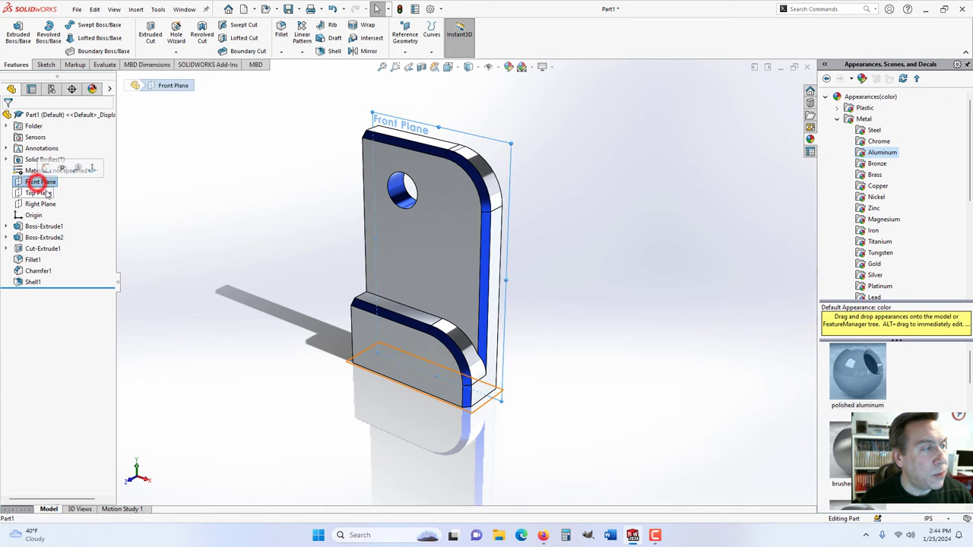
click(36, 192)
click(39, 204)
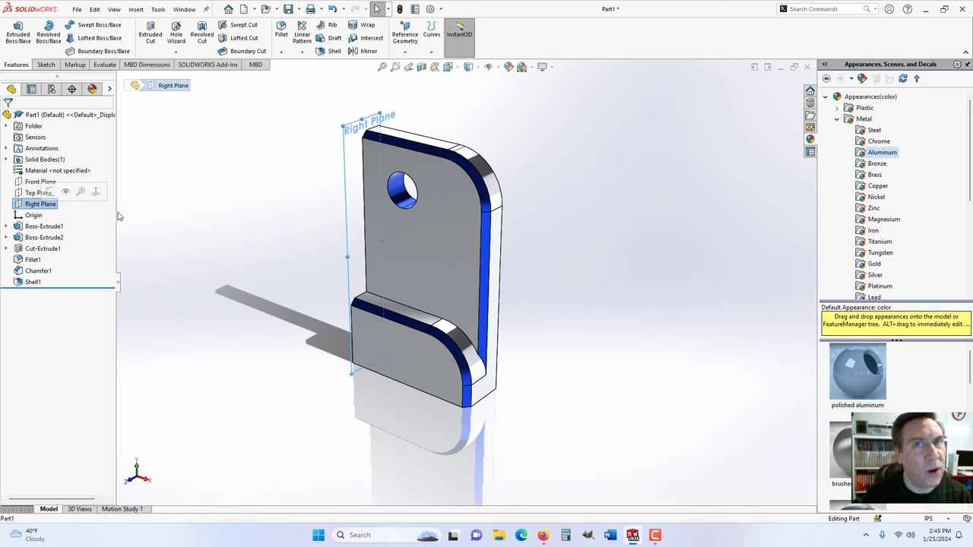
click(157, 215)
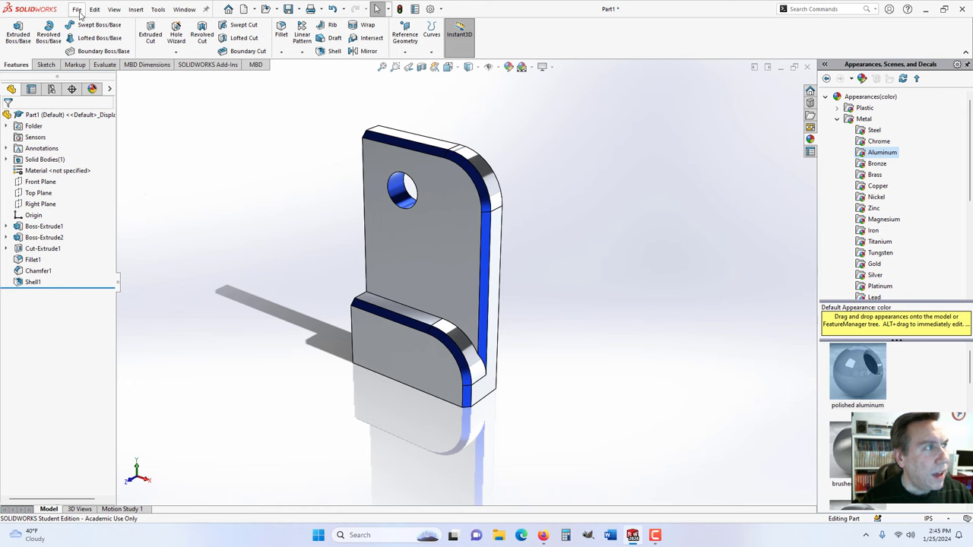
- Create a new part document from the Part template in the advanced template view
click(78, 10)
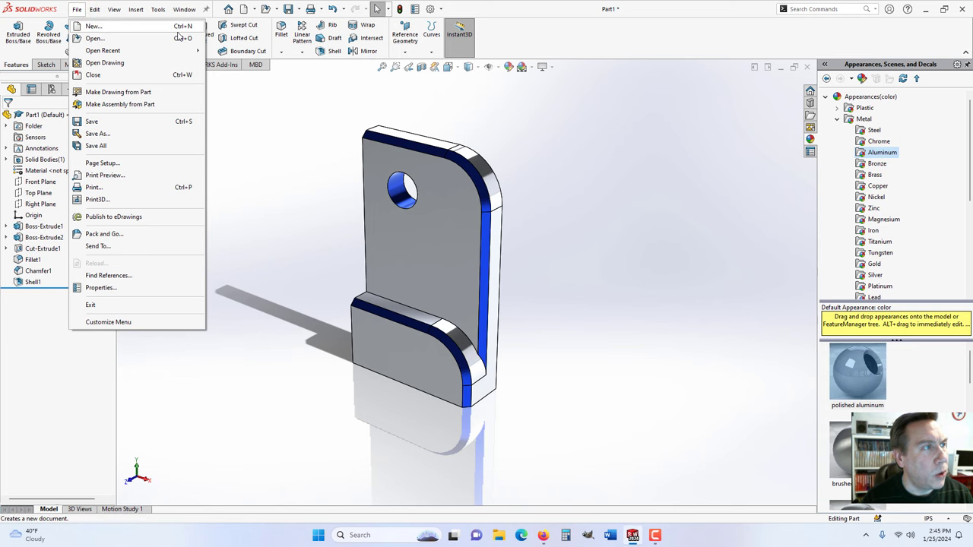
click(244, 10)
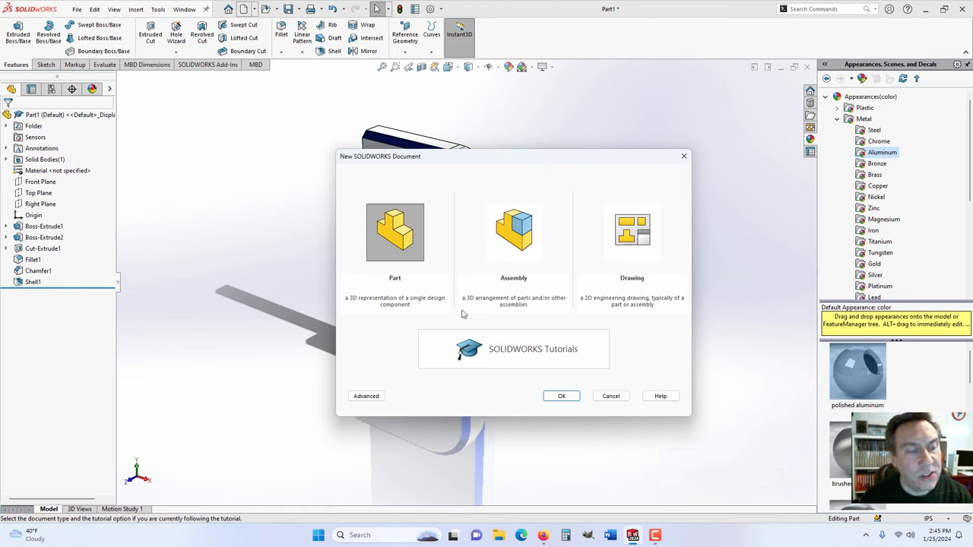
click(369, 396)
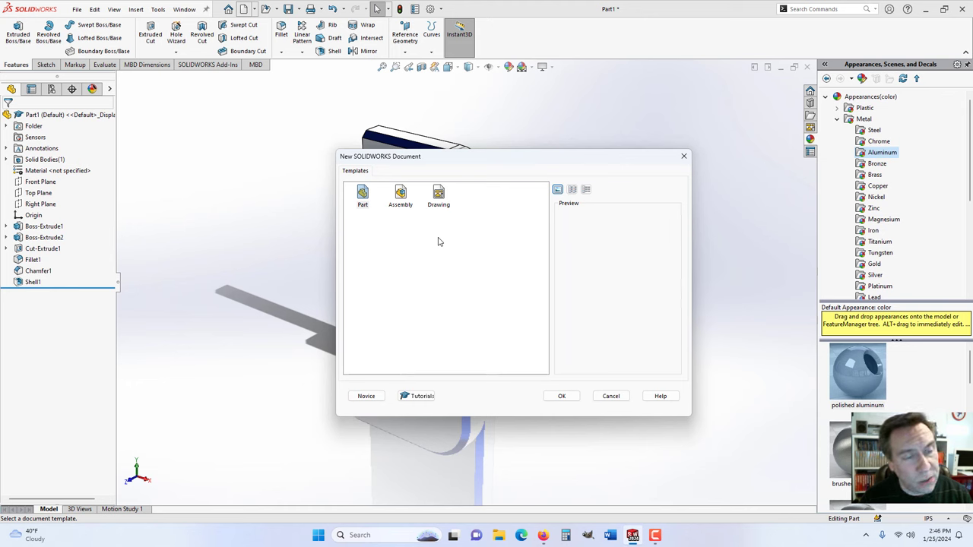
click(363, 194)
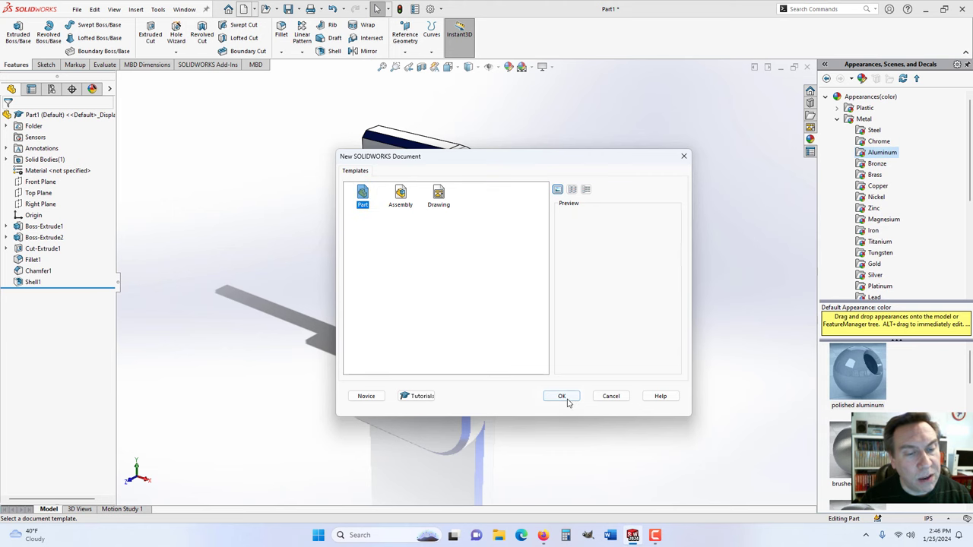
click(563, 397)
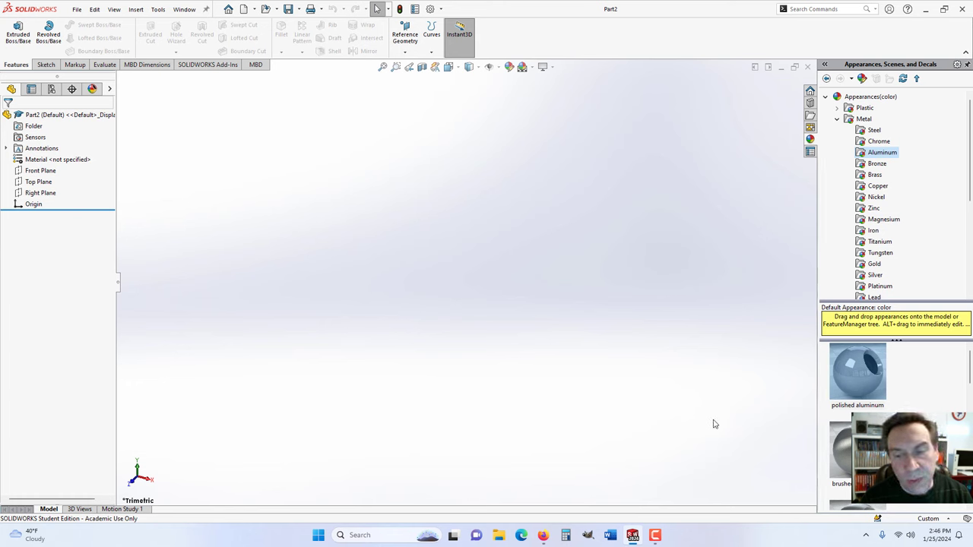
- Set the new part's unit system to IPS (inch, pound, second)
click(942, 519)
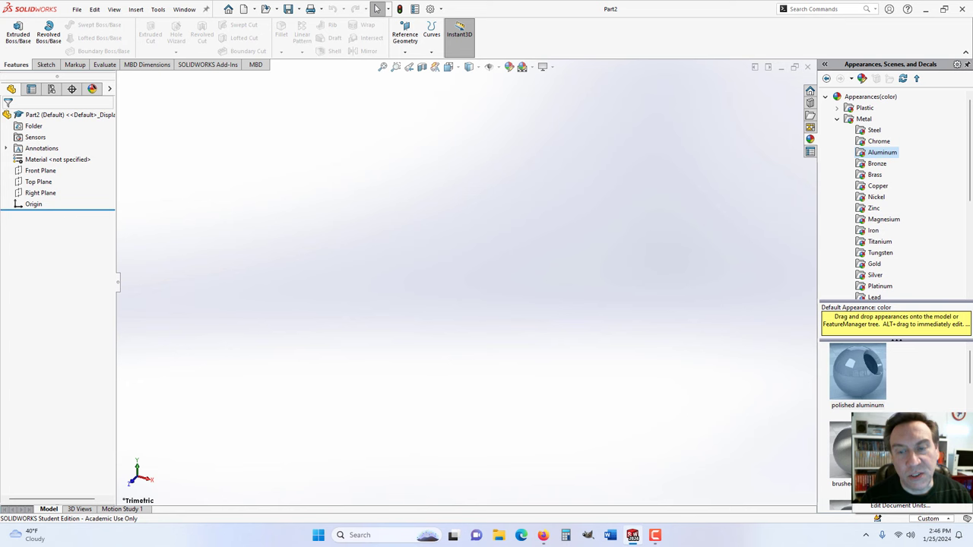
click(896, 477)
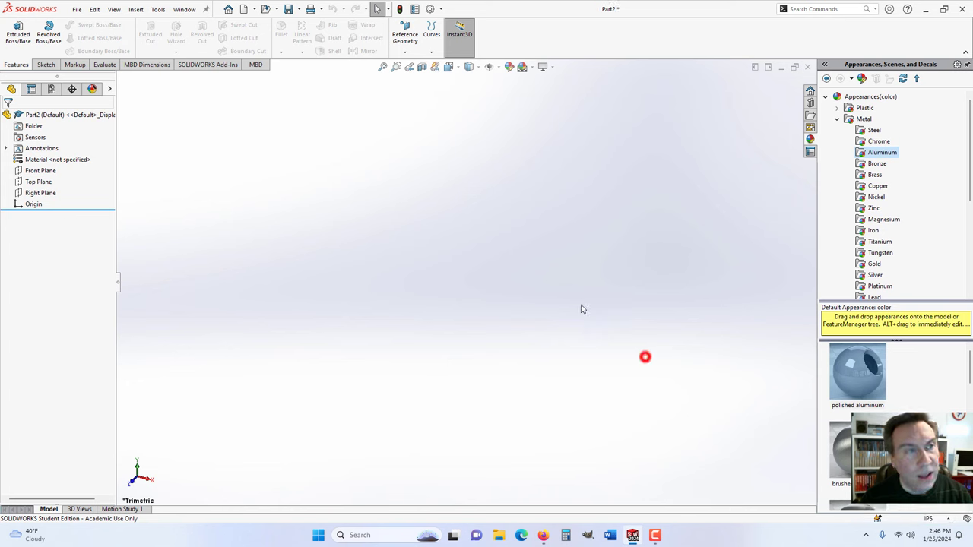
click(948, 520)
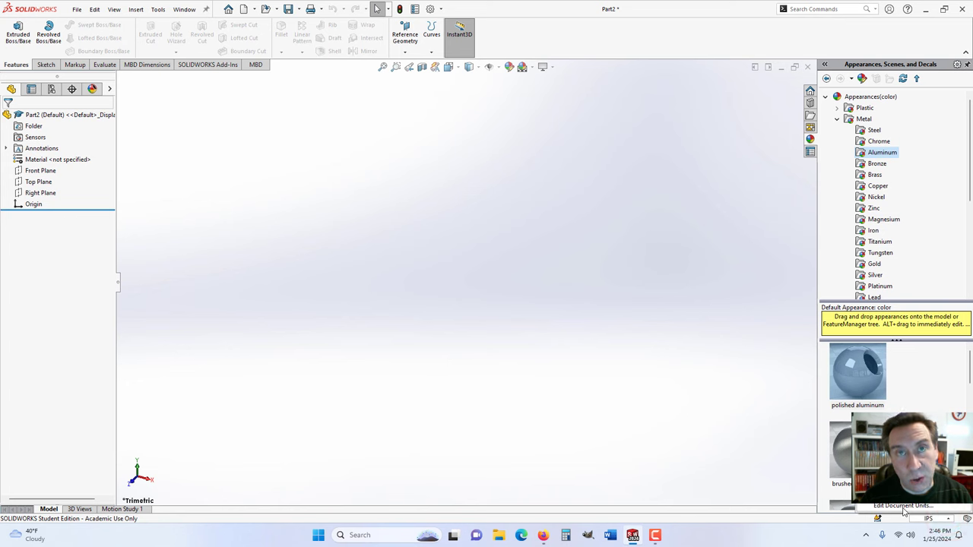
click(613, 304)
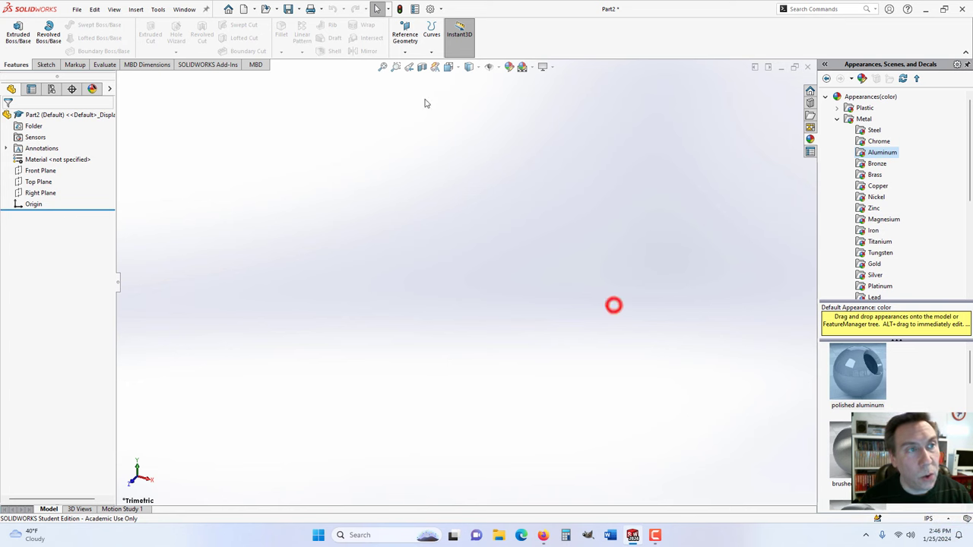
- Compare the system options with the document properties, and set the overall drafting standard to ANSI
click(430, 9)
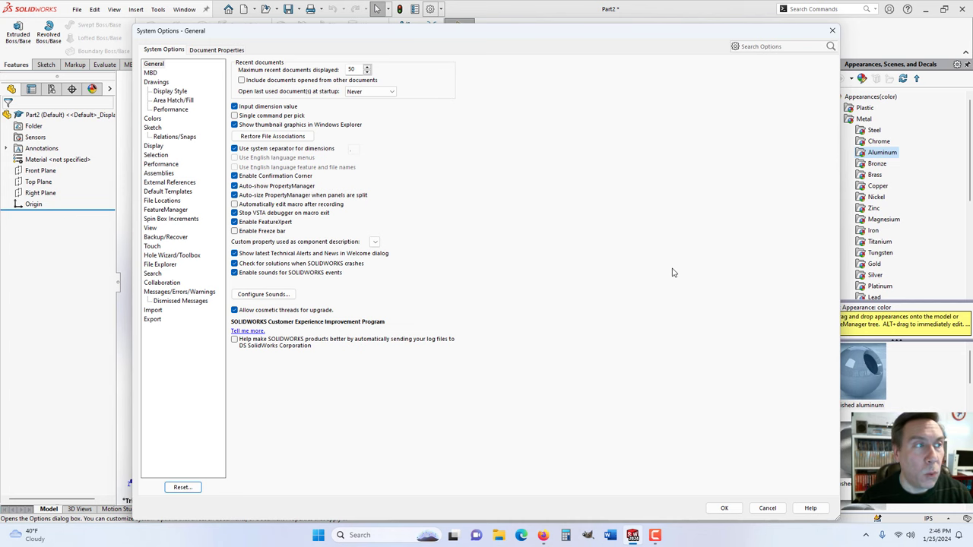
click(201, 51)
click(175, 50)
click(204, 50)
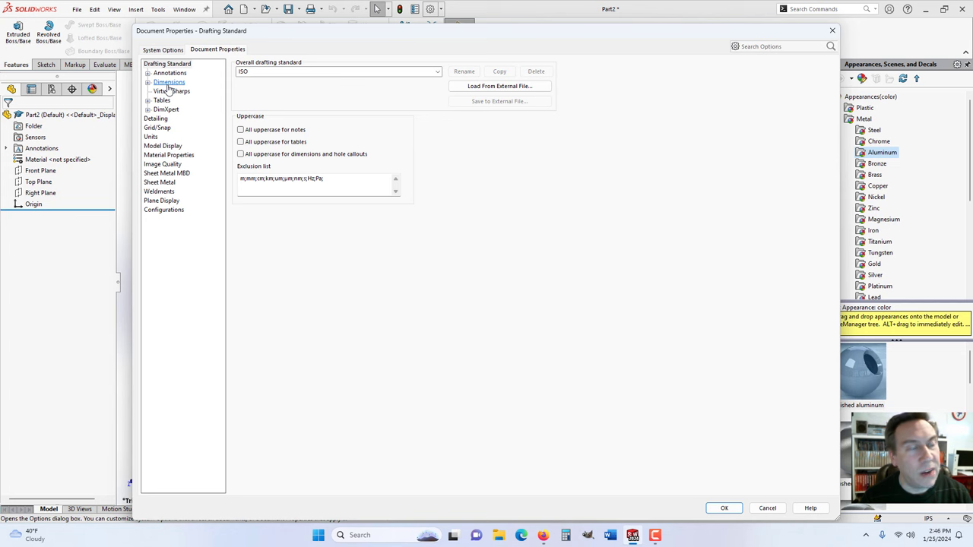
click(163, 49)
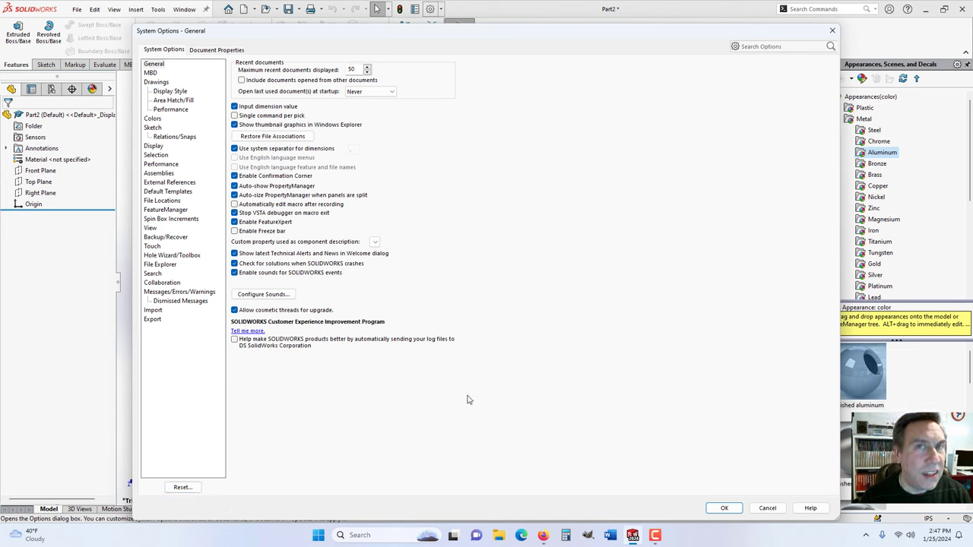
click(218, 50)
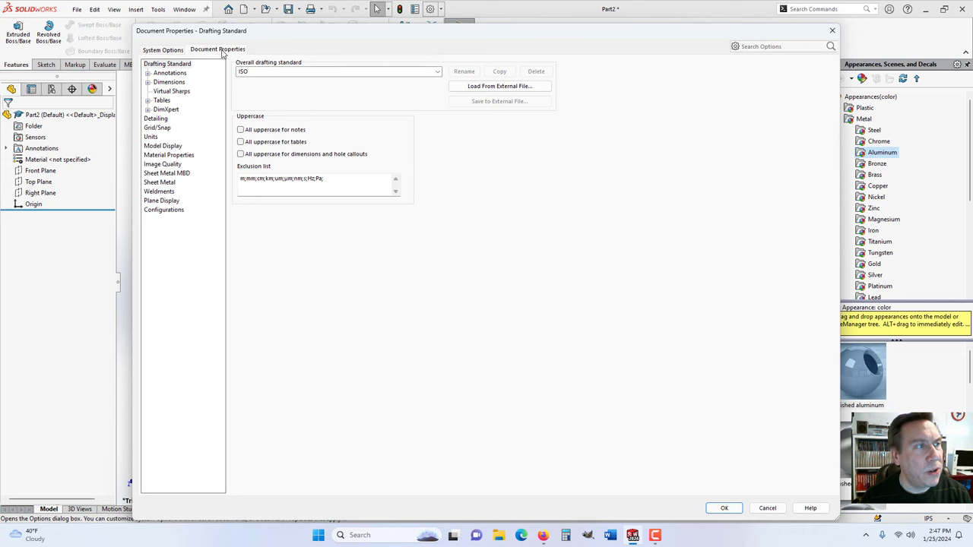
click(437, 72)
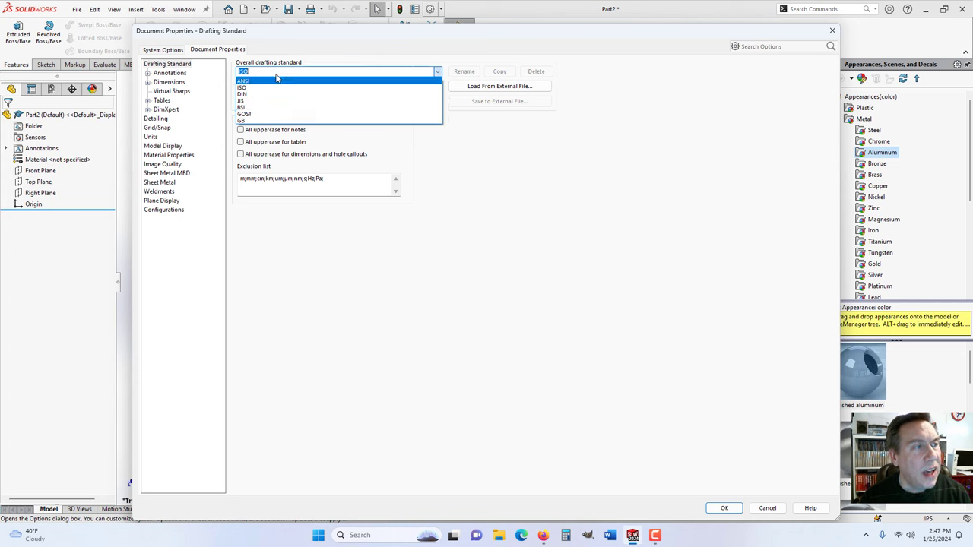
click(270, 79)
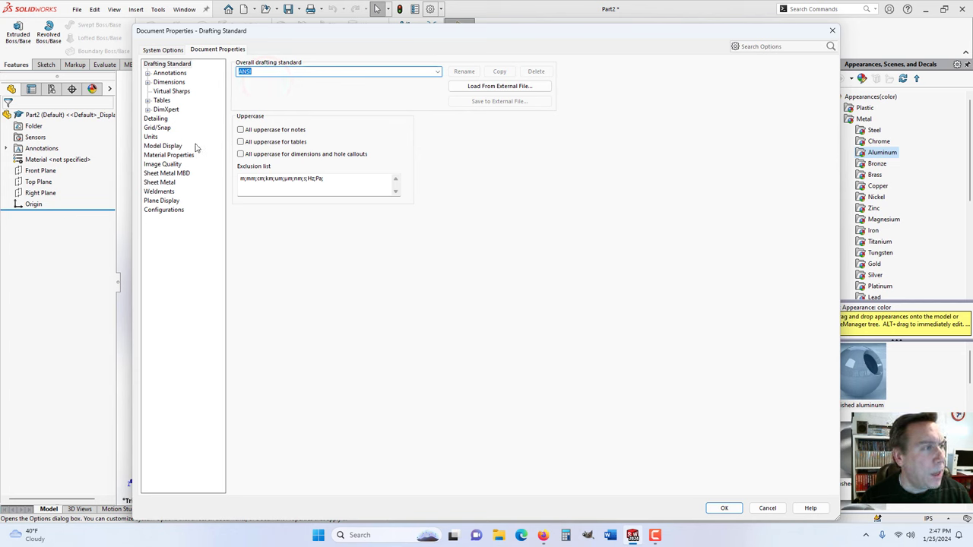
- Set the basic length unit's decimals to three places (.123) and apply the document properties
click(151, 137)
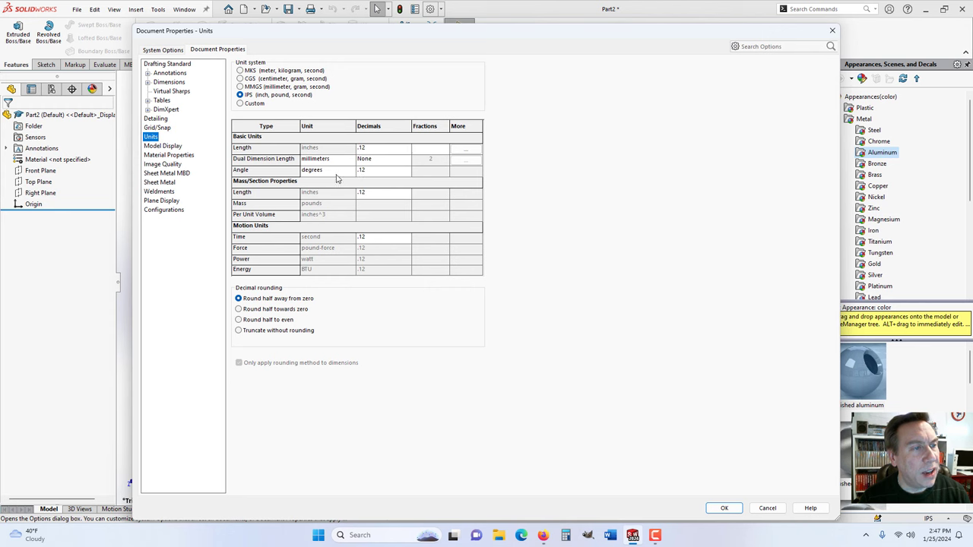
click(407, 149)
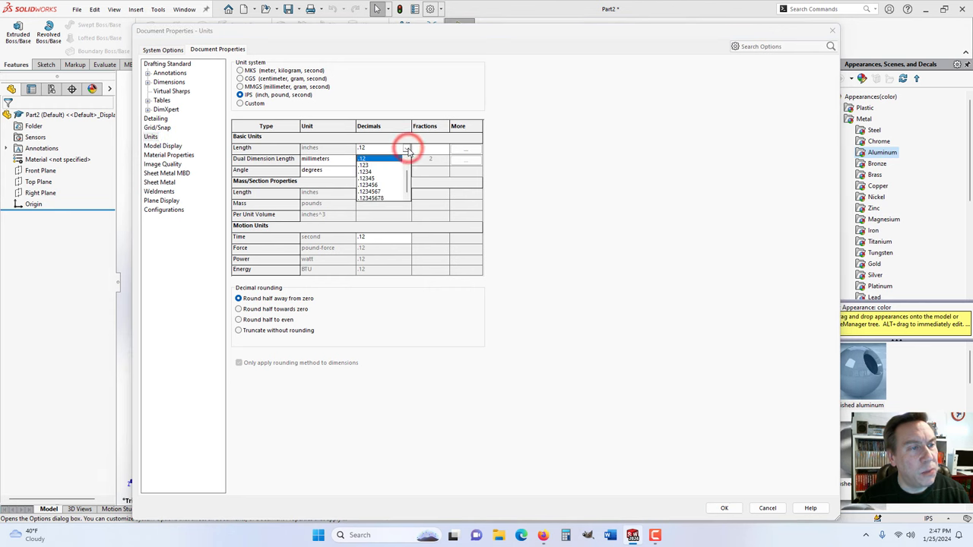
click(369, 165)
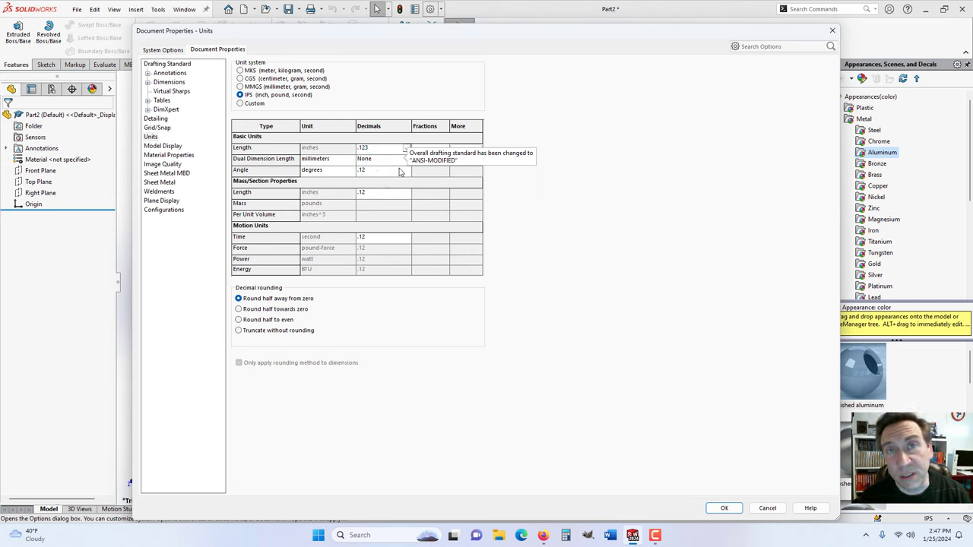
click(407, 148)
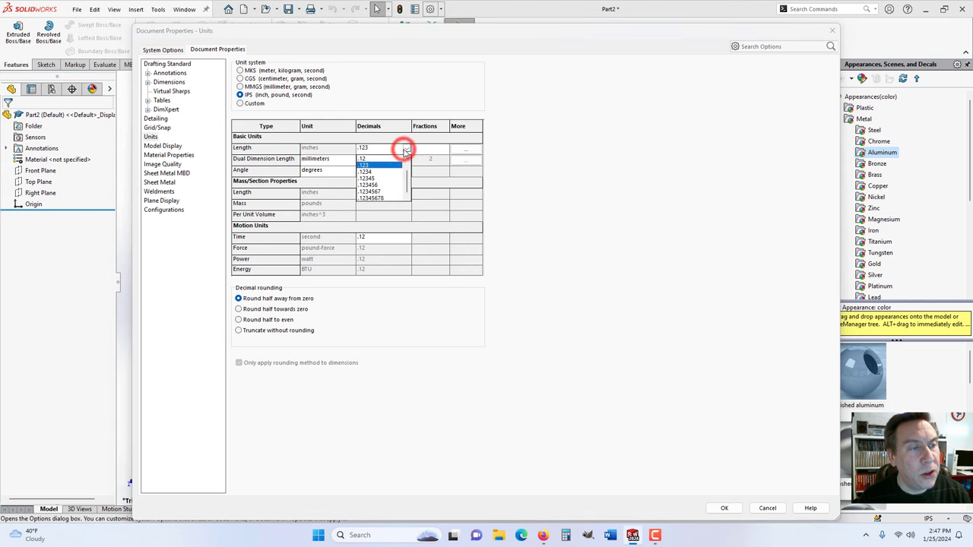
click(405, 182)
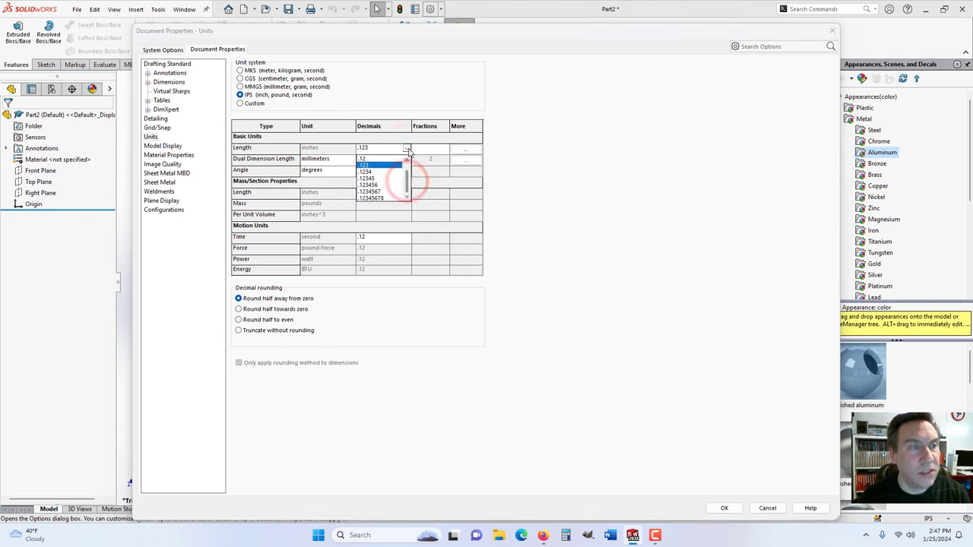
click(406, 149)
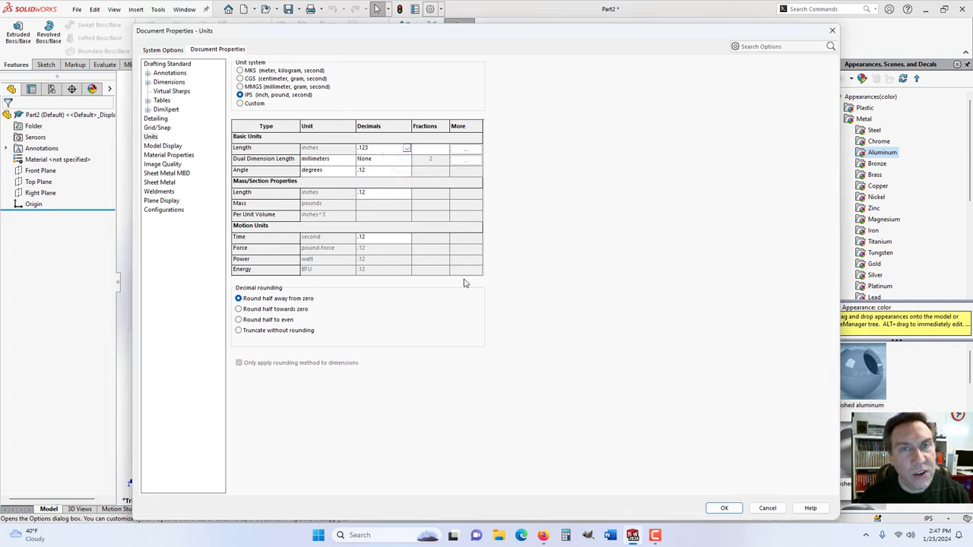
click(725, 508)
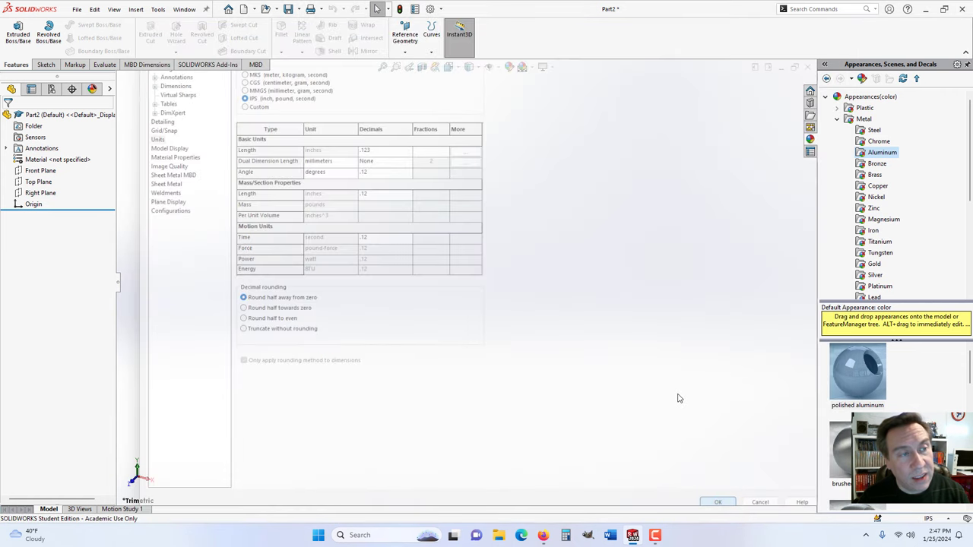